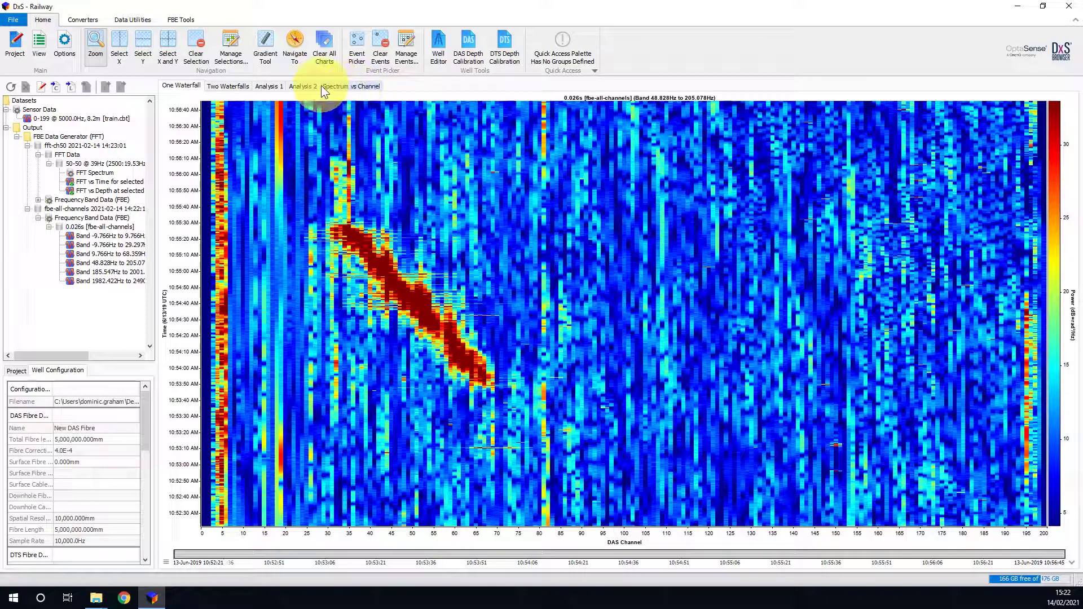
Switch from One Waterfall to the Analysis 1 tab with three empty 0–160 Hz charts.
{"action": "left_click", "coordinate": [268, 86]}
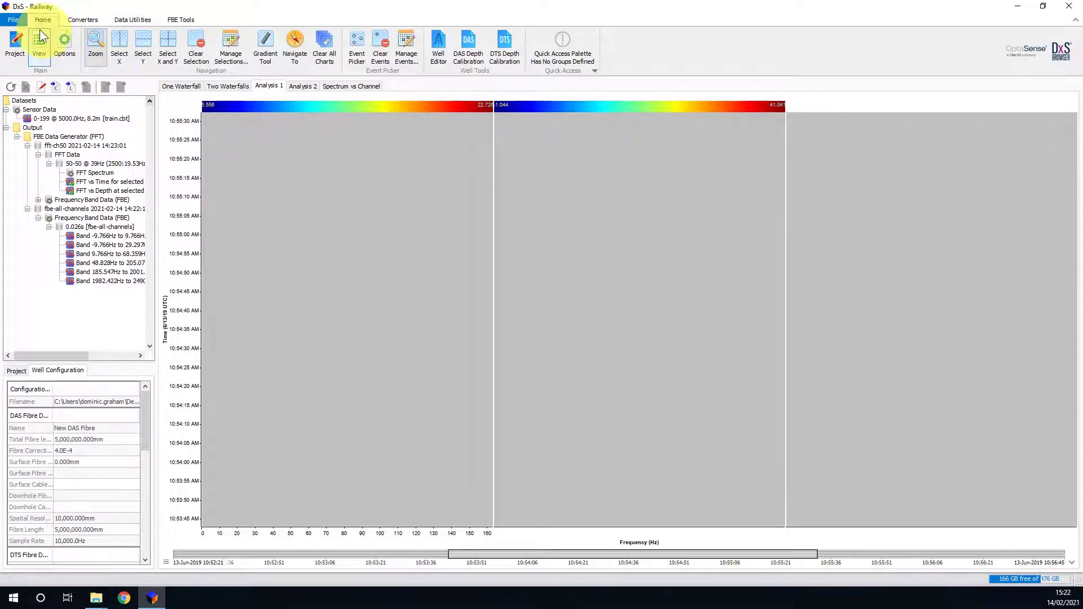
Open Edit Project for Railway and keep the layout as 'No change (Linear Asset Project Layout)'.
{"action": "left_click", "coordinate": [22, 21]}
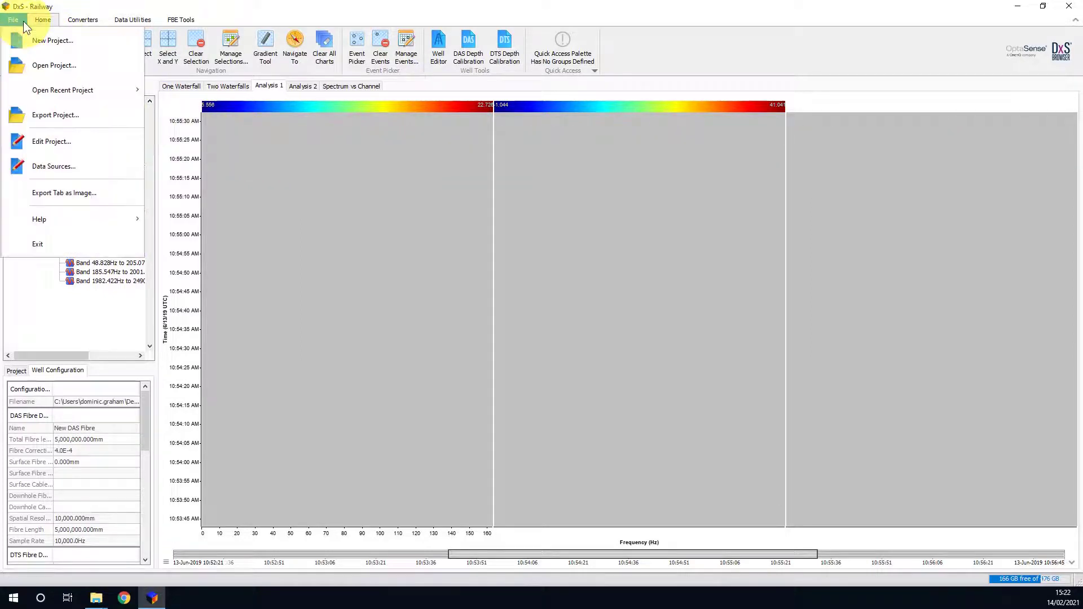
{"action": "left_click", "coordinate": [69, 135]}
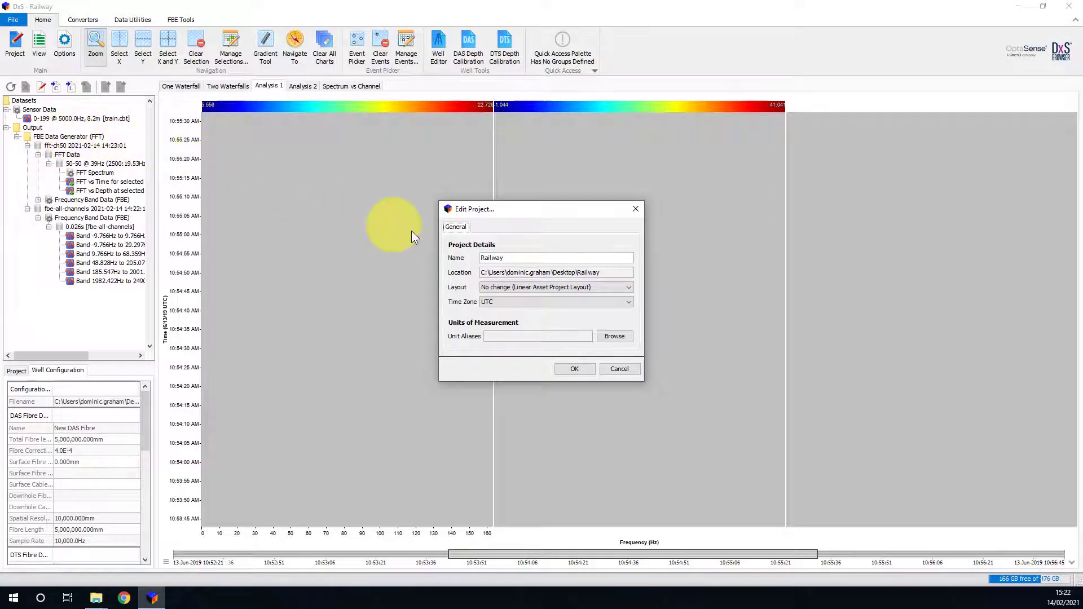
{"action": "left_click", "coordinate": [603, 286]}
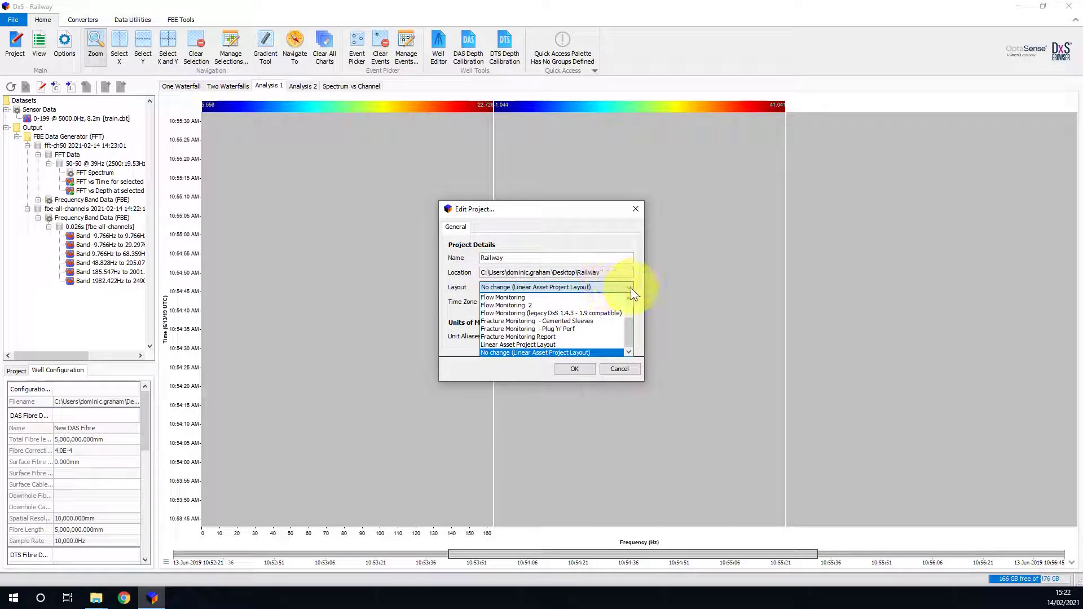
{"action": "mouse_move", "coordinate": [628, 326]}
{"action": "left_mouse_down"}
{"action": "mouse_move", "coordinate": [630, 310]}
{"action": "mouse_move", "coordinate": [629, 332]}
{"action": "left_mouse_up"}
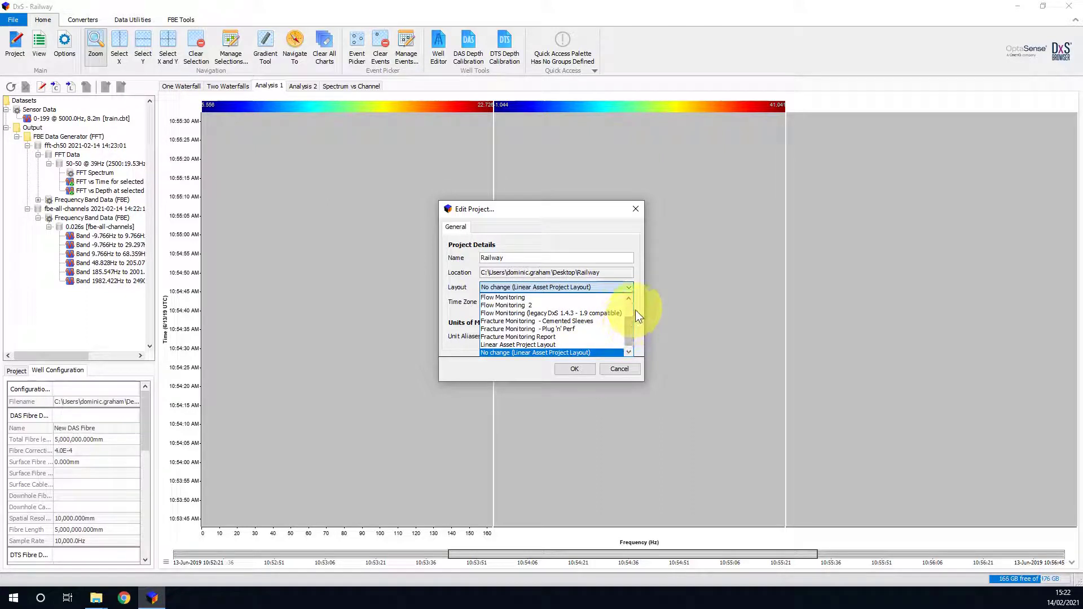
{"action": "left_click", "coordinate": [635, 309]}
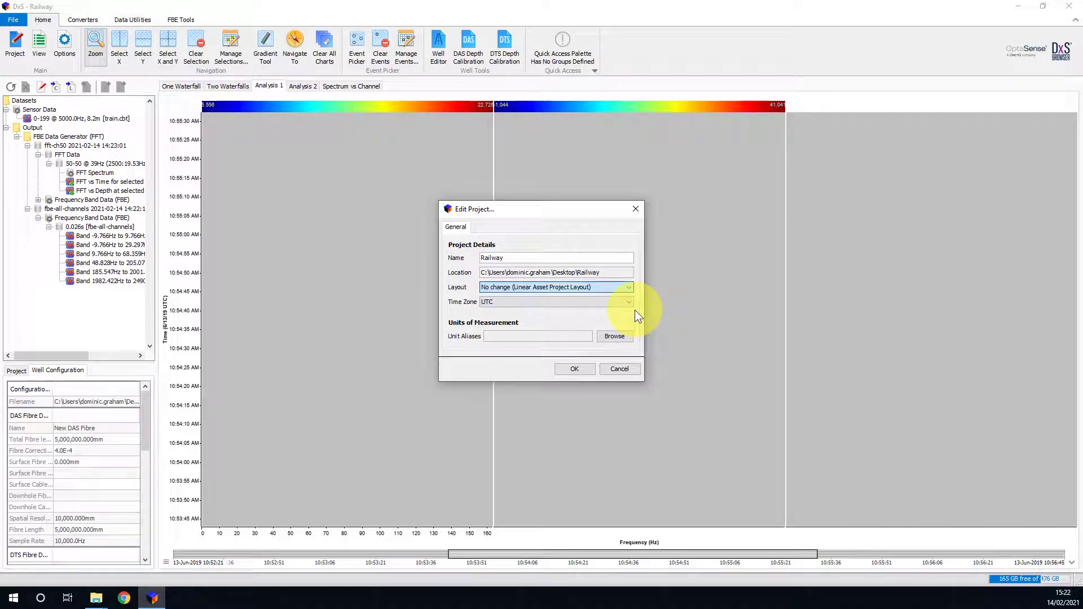
Apply the unchanged project settings and return to Analysis 1, whose charts now span 0–5,000 Hz.
{"action": "left_click", "coordinate": [584, 367]}
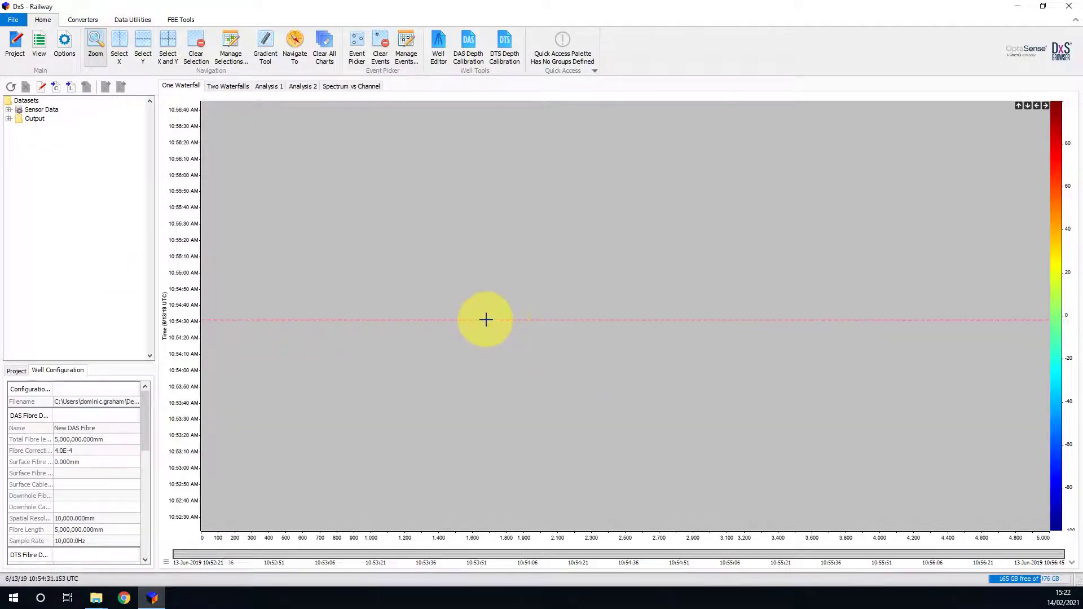
{"action": "left_click", "coordinate": [275, 86]}
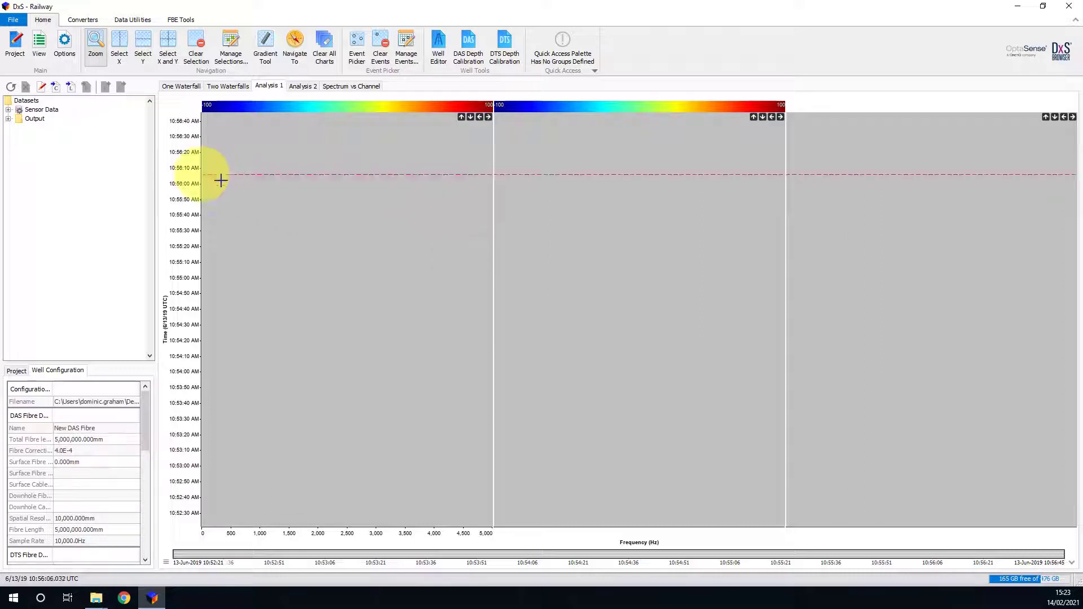
Plot fbe-all-channels' Band 48.828Hz to 205.078Hz as a Sum Average waterfall in the first chart.
{"action": "left_click", "coordinate": [9, 119]}
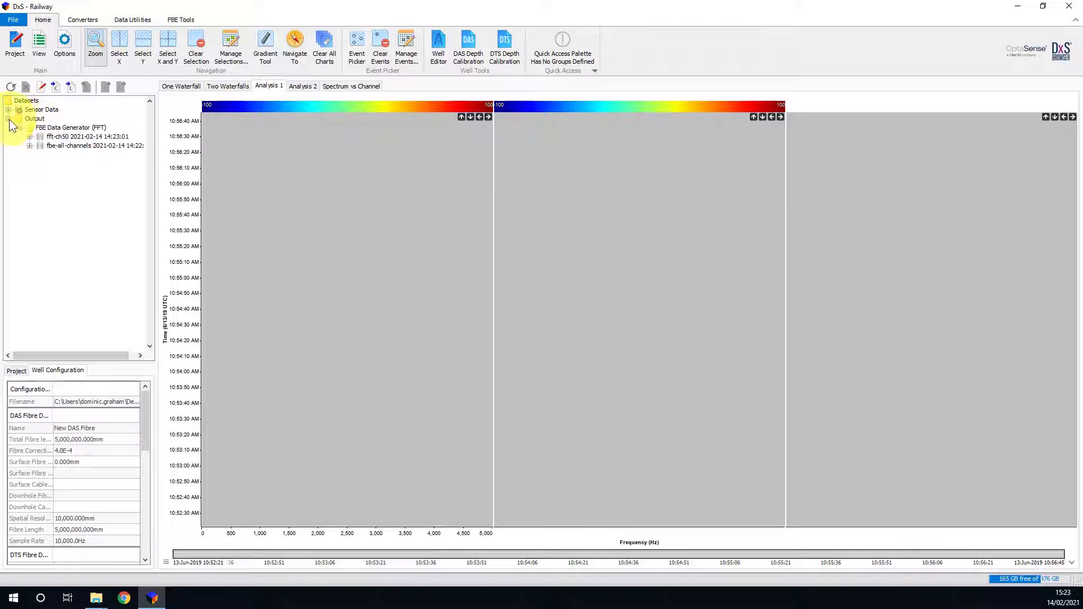
{"action": "left_click", "coordinate": [29, 145]}
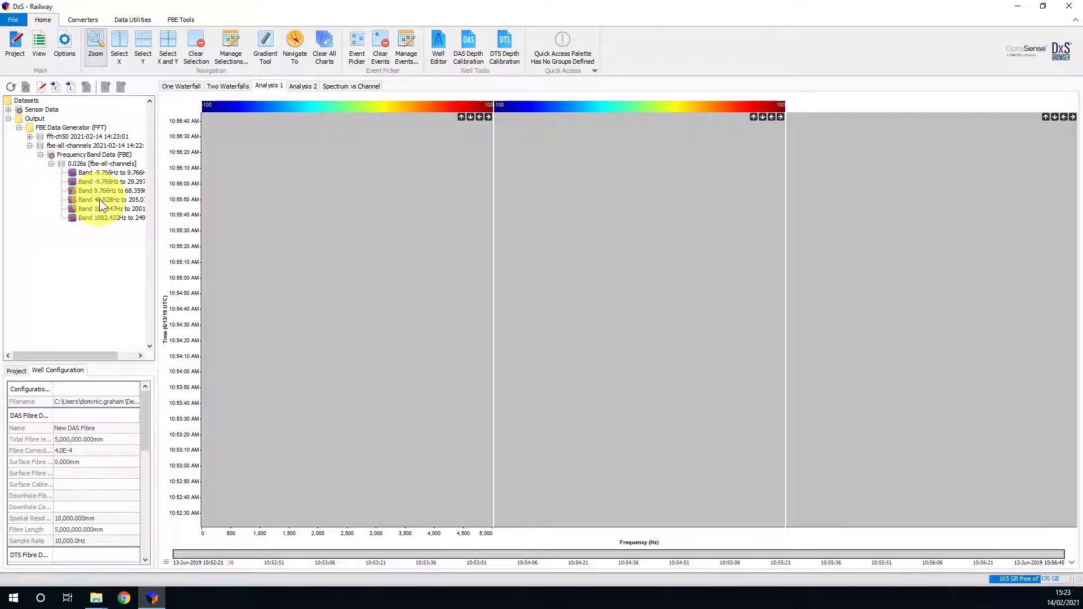
{"action": "left_click_drag", "start_coordinate": [100, 199], "coordinate": [256, 193]}
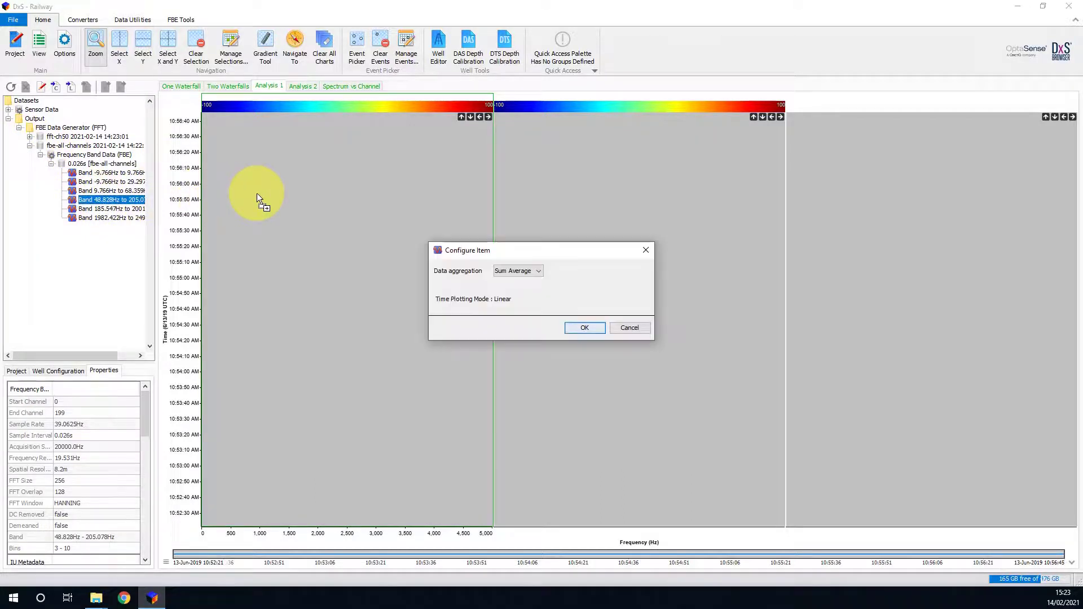
{"action": "left_click", "coordinate": [581, 327]}
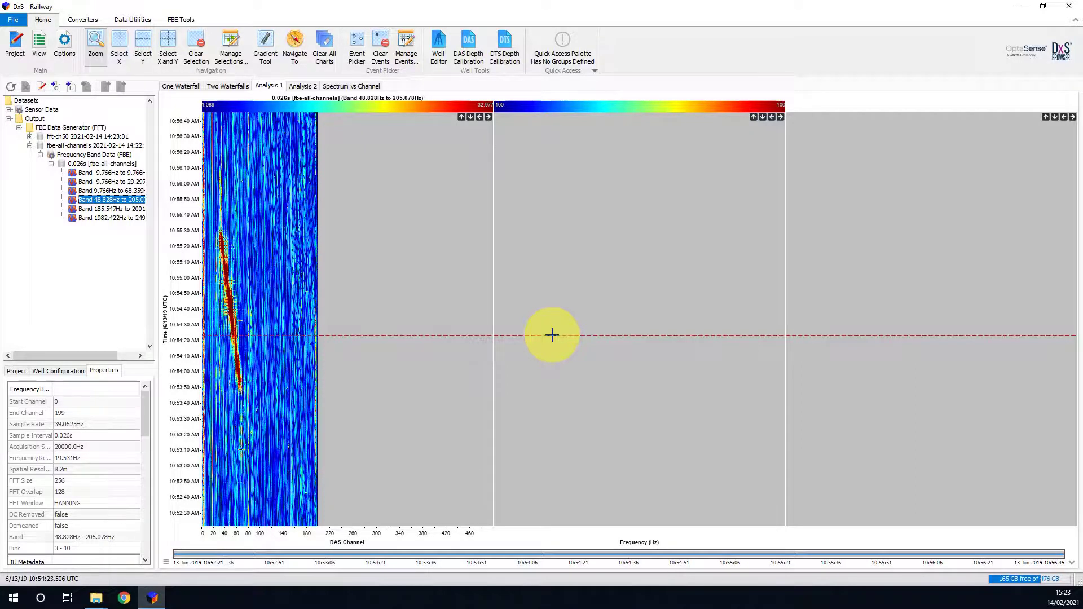
Plot fft-ch50's '50-50 @ 39Hz' FFT vs Time spectrogram (0–2,400 Hz) in the second chart, then expand Sensor Data.
{"action": "left_click", "coordinate": [31, 137]}
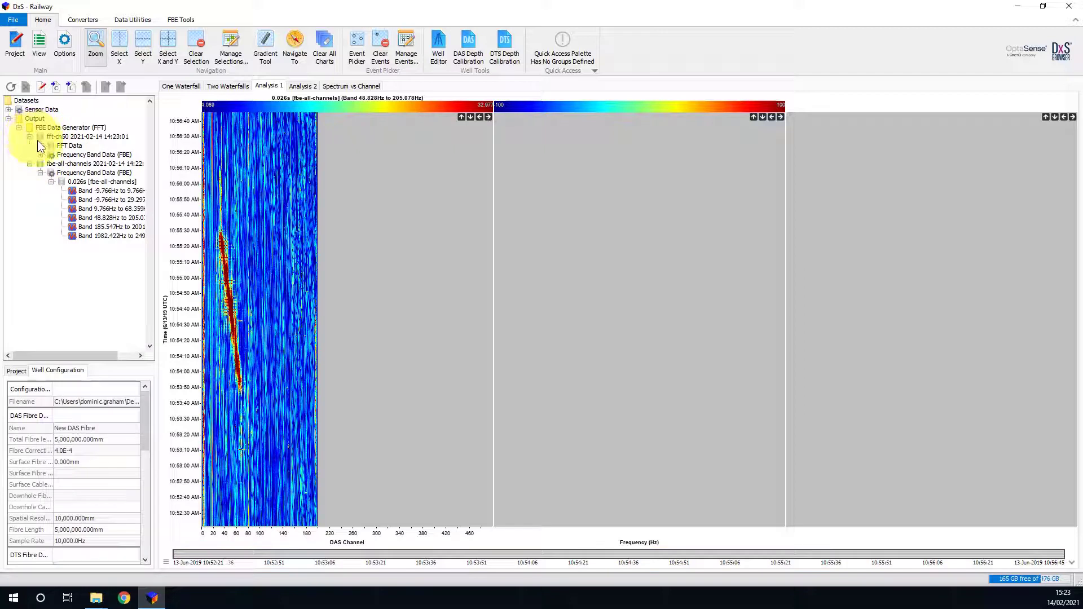
{"action": "left_click", "coordinate": [40, 145]}
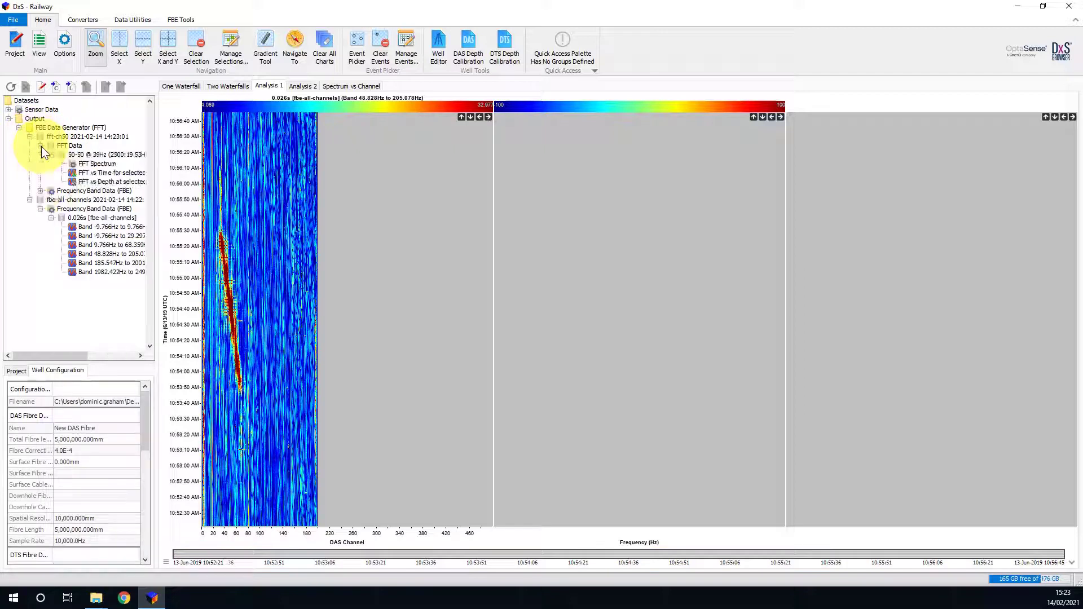
{"action": "left_click", "coordinate": [94, 174]}
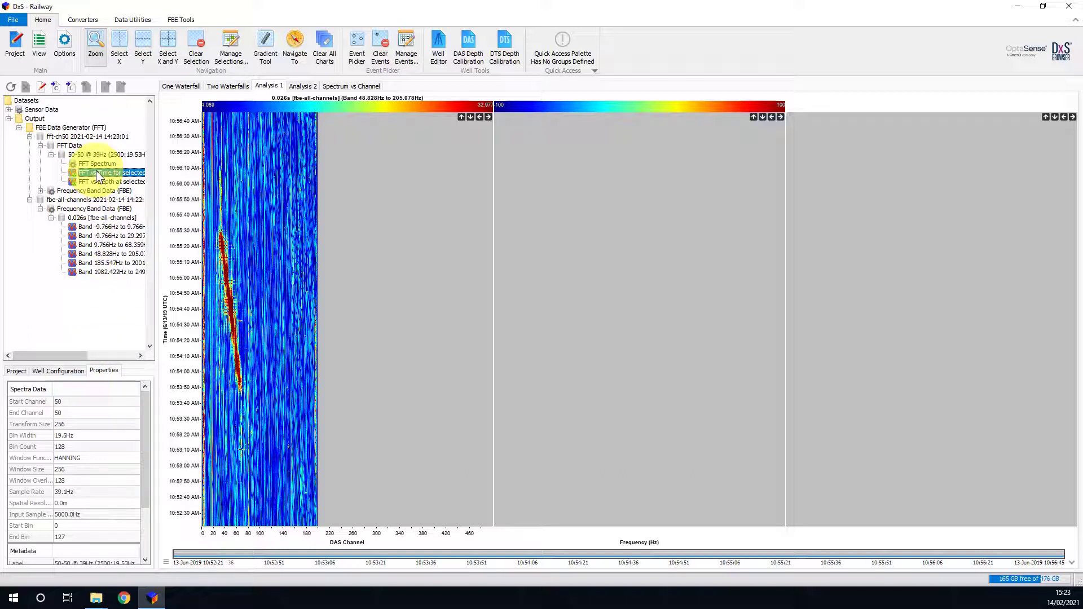
{"action": "left_click_drag", "start_coordinate": [96, 171], "coordinate": [543, 215]}
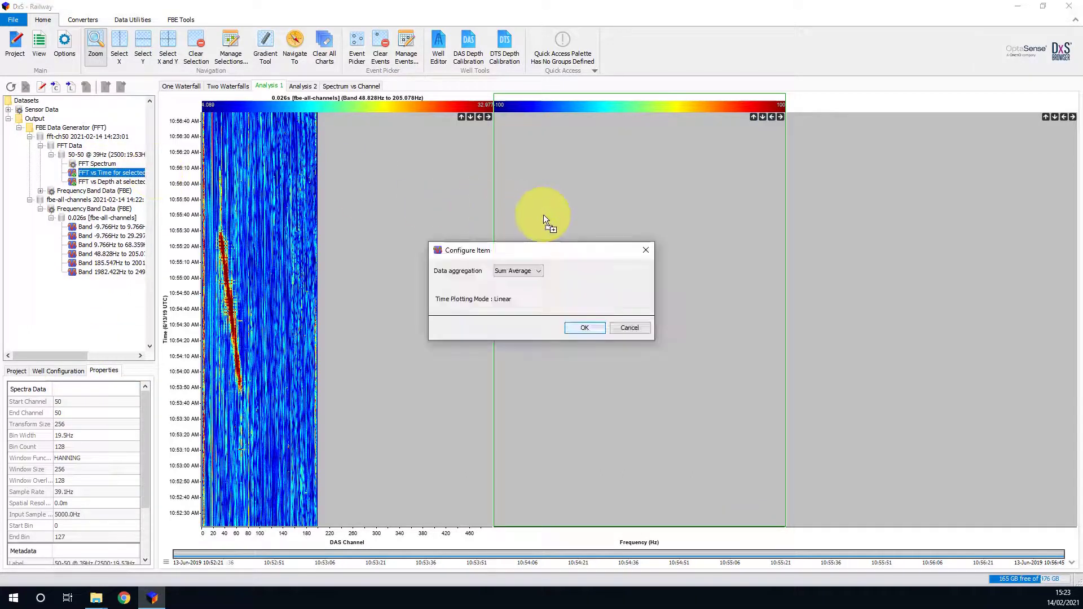
{"action": "left_click", "coordinate": [584, 327]}
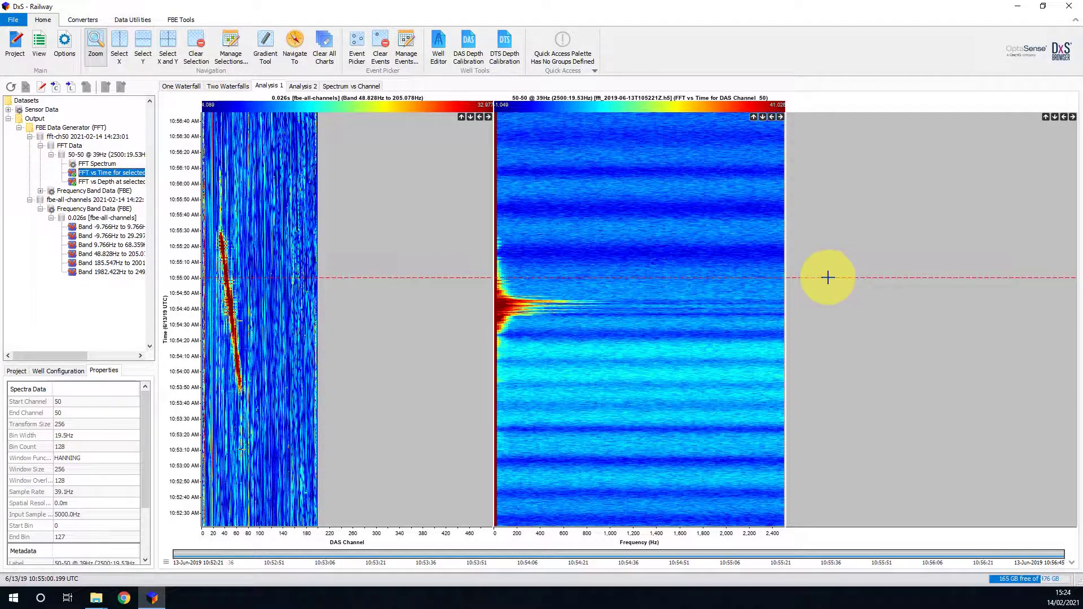
{"action": "left_click", "coordinate": [8, 110]}
{"action": "left_click", "coordinate": [45, 117]}
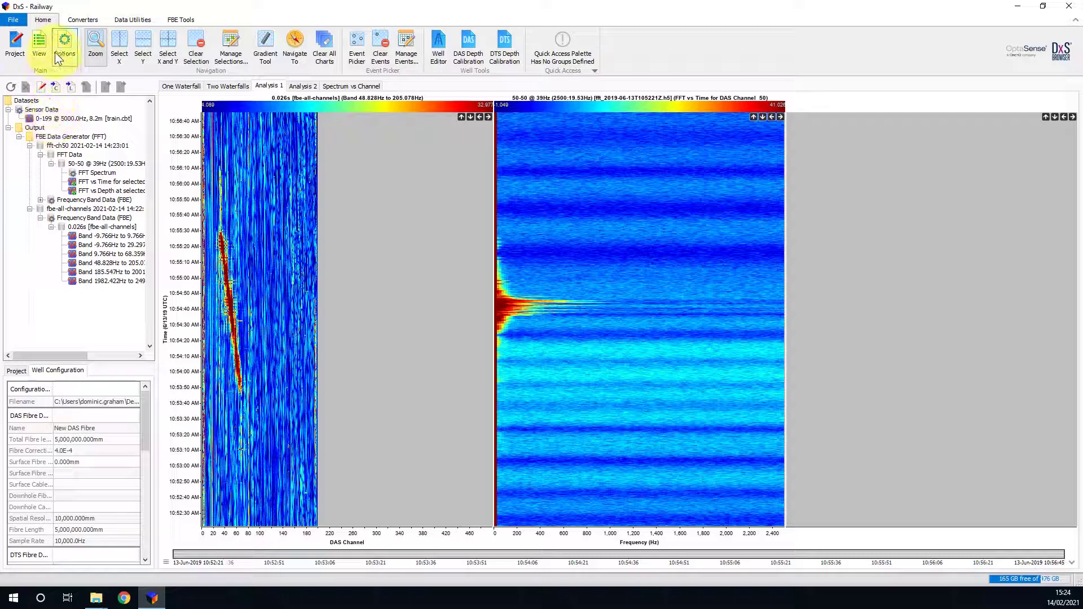
Open Sensor Data Converter settings for the 0–199 @ 5000.0Hz train.cbt dataset.
{"action": "left_click", "coordinate": [86, 18]}
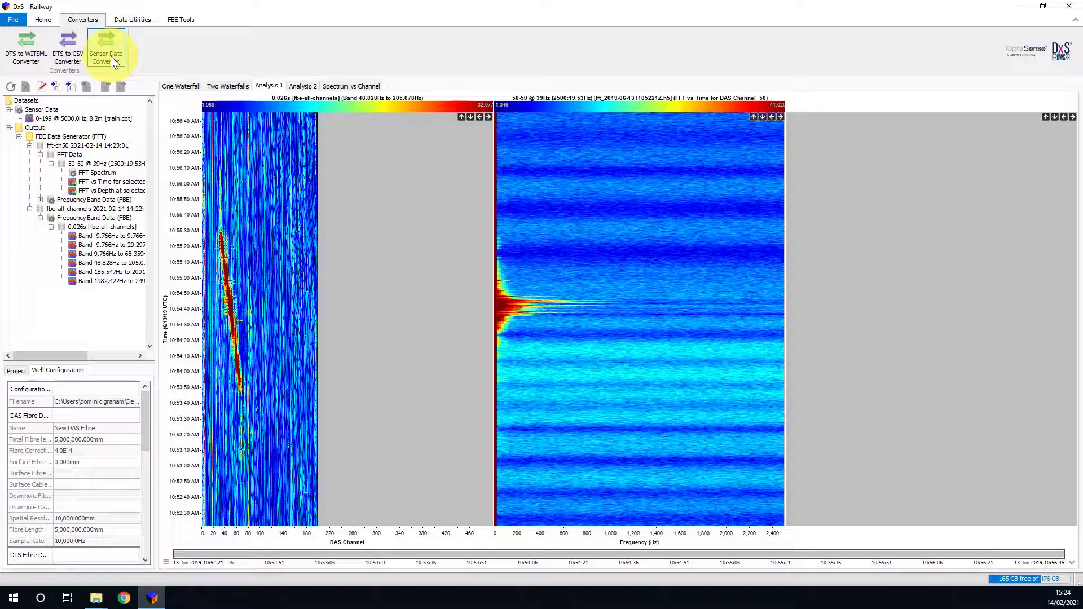
{"action": "left_click", "coordinate": [111, 56]}
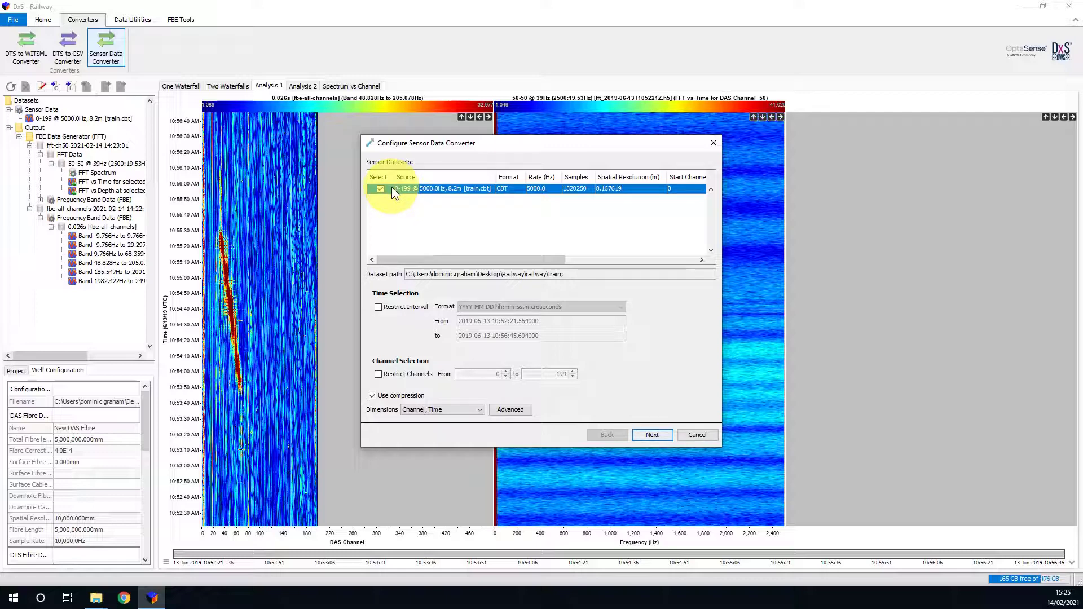
Convert only channels 50 to 50 of the train data, tagging the output 'sensor-ch50'.
{"action": "left_click", "coordinate": [379, 374]}
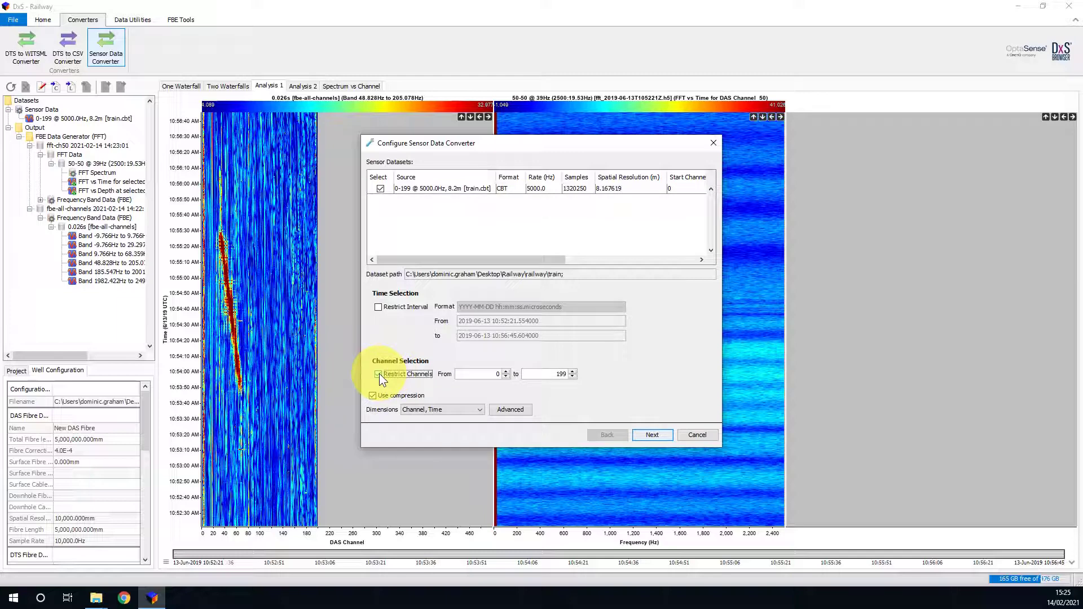
{"action": "double_click", "coordinate": [475, 372]}
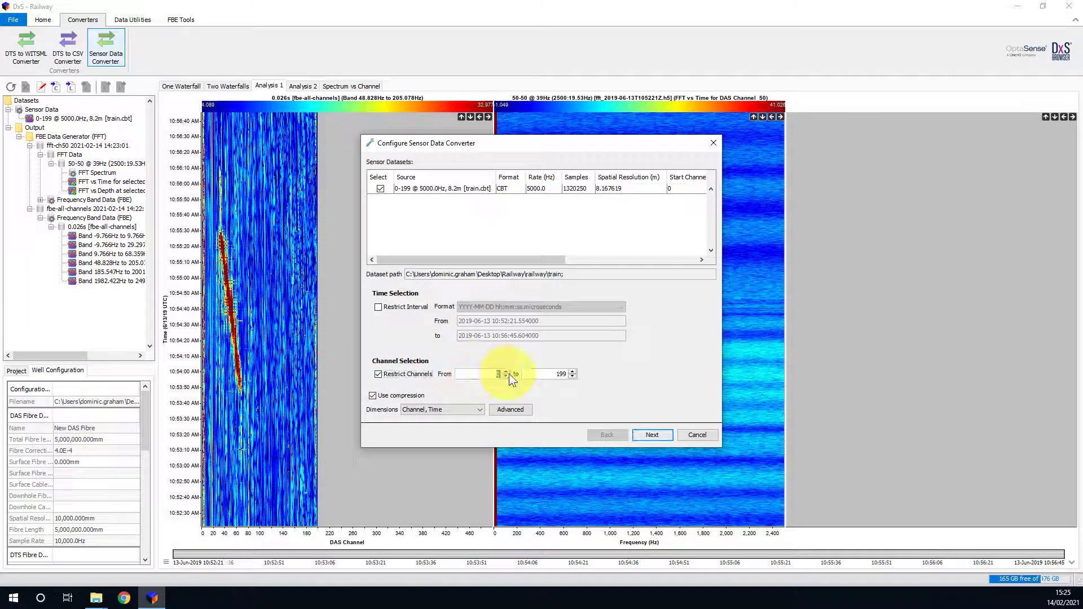
{"action": "type", "text": "50"}
{"action": "double_click", "coordinate": [541, 373]}
{"action": "type", "text": "50"}
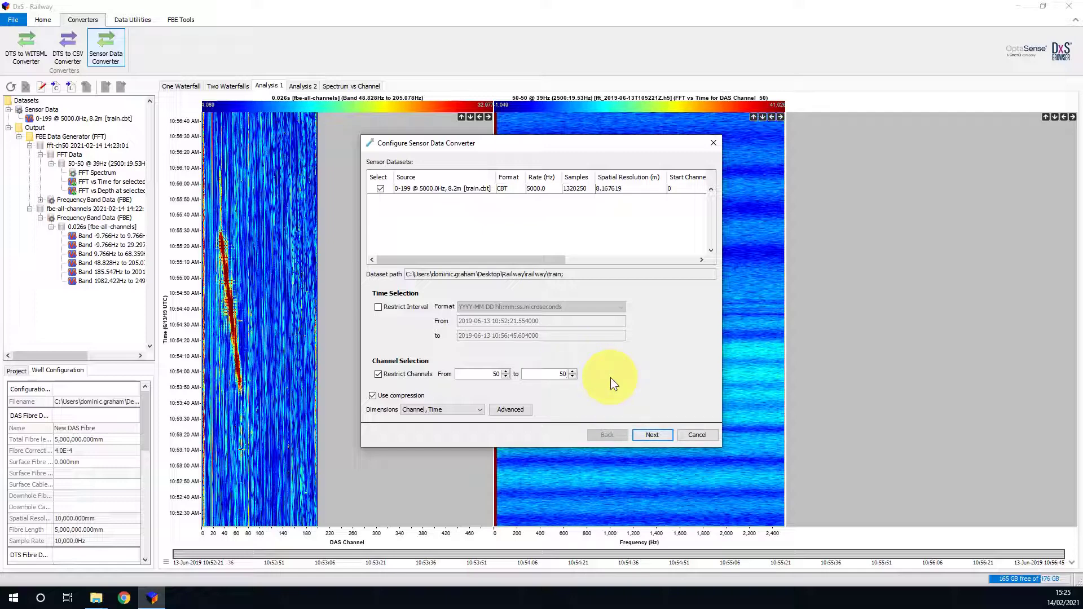
{"action": "left_click", "coordinate": [651, 434]}
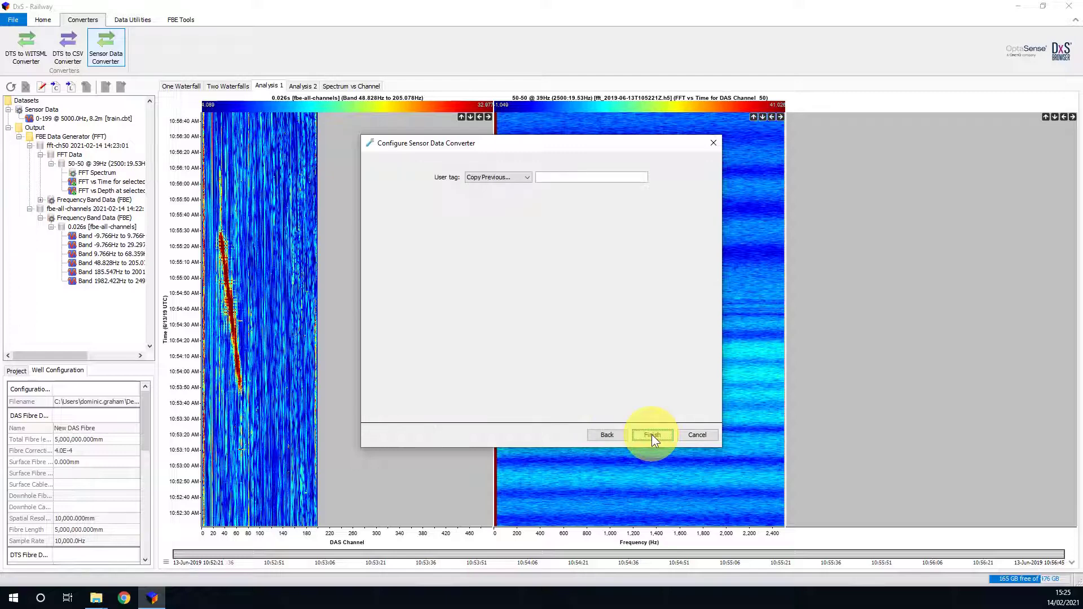
{"action": "left_click", "coordinate": [573, 180]}
{"action": "type", "text": "s"}
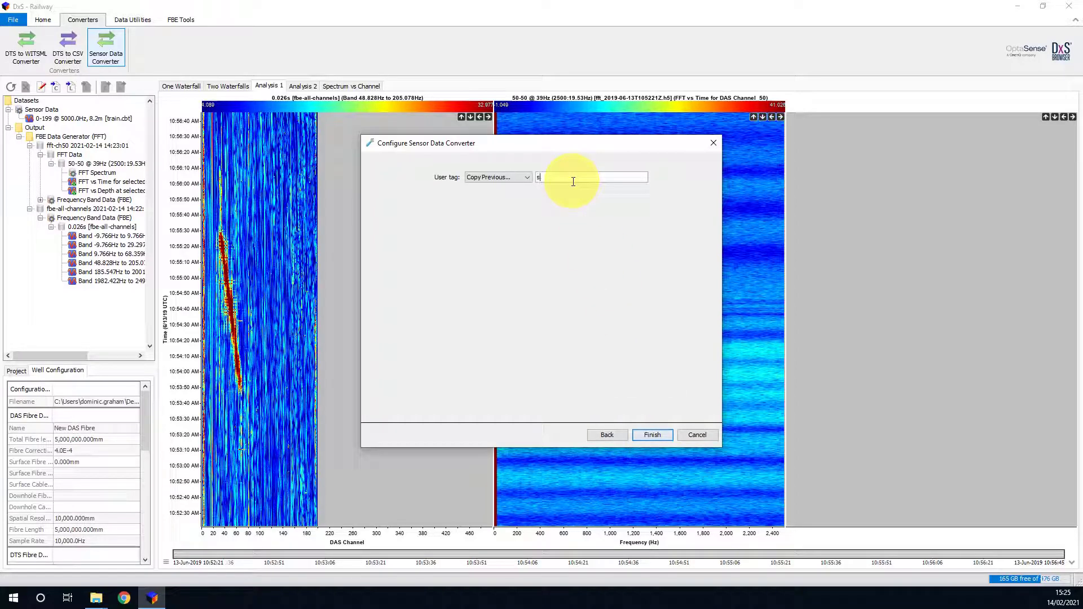
{"action": "type", "text": "ensor-ch50"}
{"action": "left_click", "coordinate": [646, 434]}
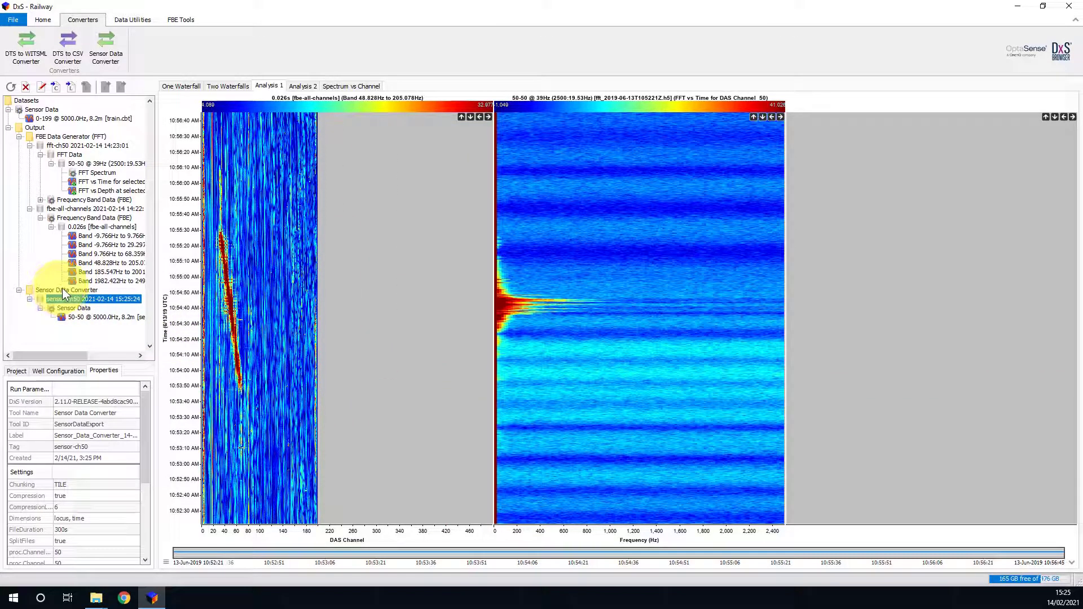
Plot the 50-50 @ 5000.0Hz sensor data as a red line trace in the right panel.
{"action": "left_click", "coordinate": [71, 316]}
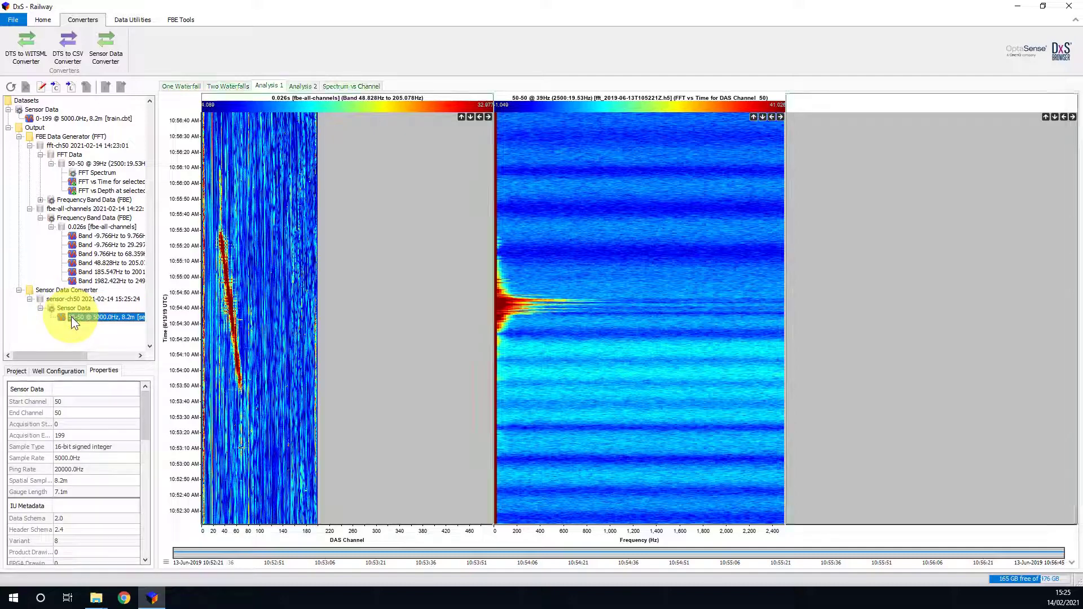
{"action": "left_click_drag", "start_coordinate": [71, 317], "coordinate": [852, 320]}
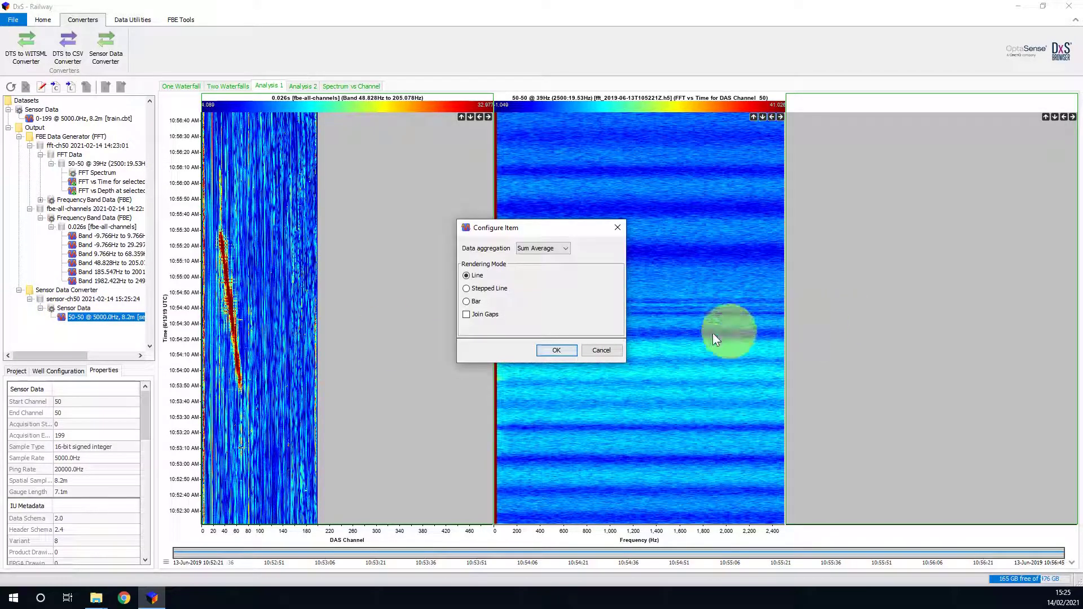
{"action": "left_click", "coordinate": [557, 351]}
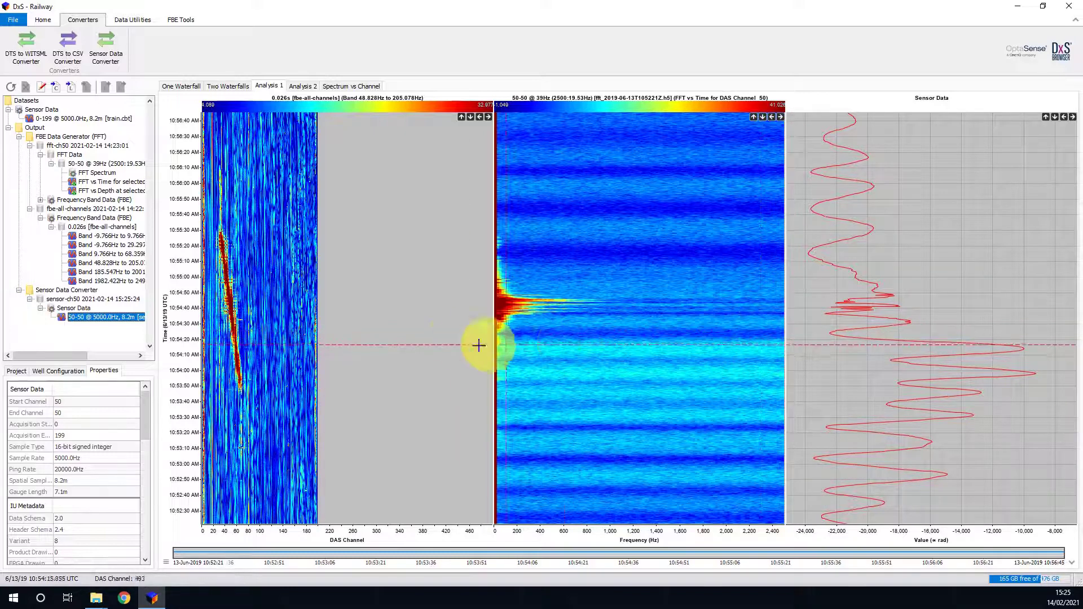
Box-zoom the waterfall and spectrogram onto the train passage, then zoom out one step.
{"action": "left_click", "coordinate": [41, 19]}
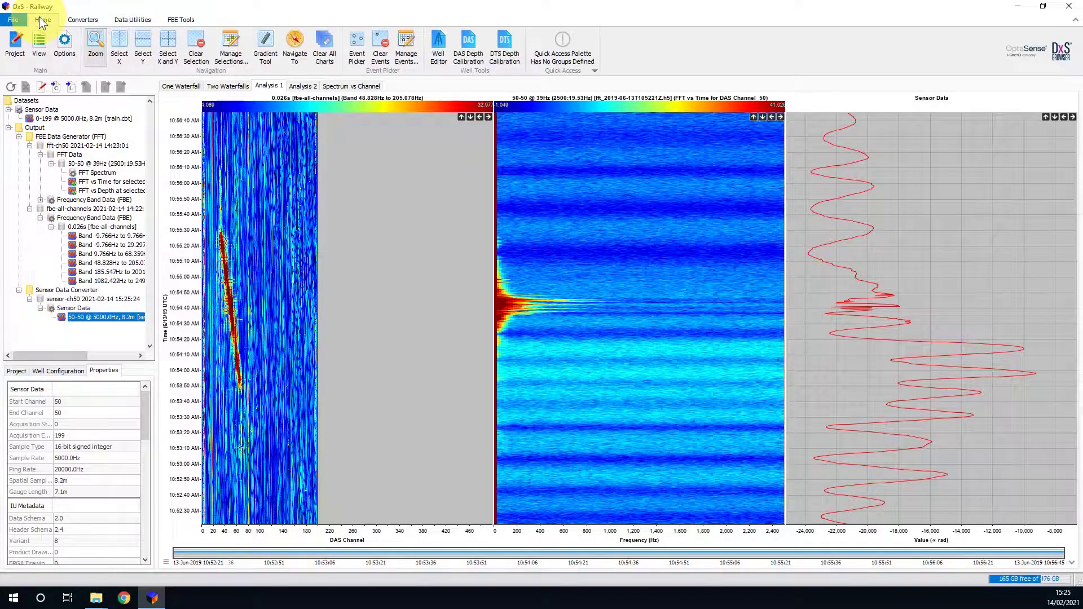
{"action": "left_click", "coordinate": [100, 55]}
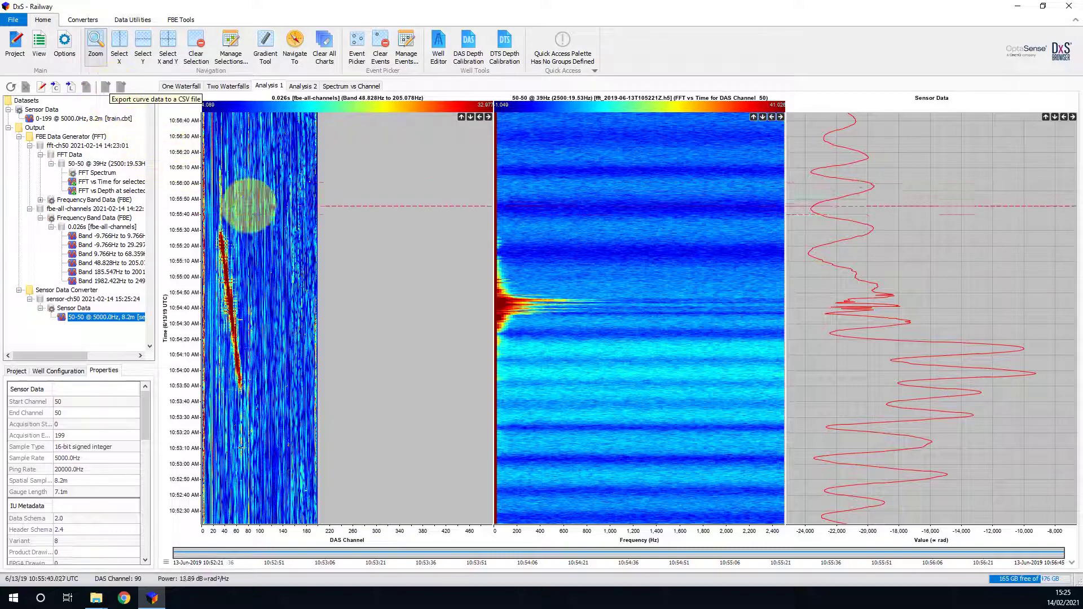
{"action": "left_click_drag", "start_coordinate": [262, 220], "coordinate": [203, 410]}
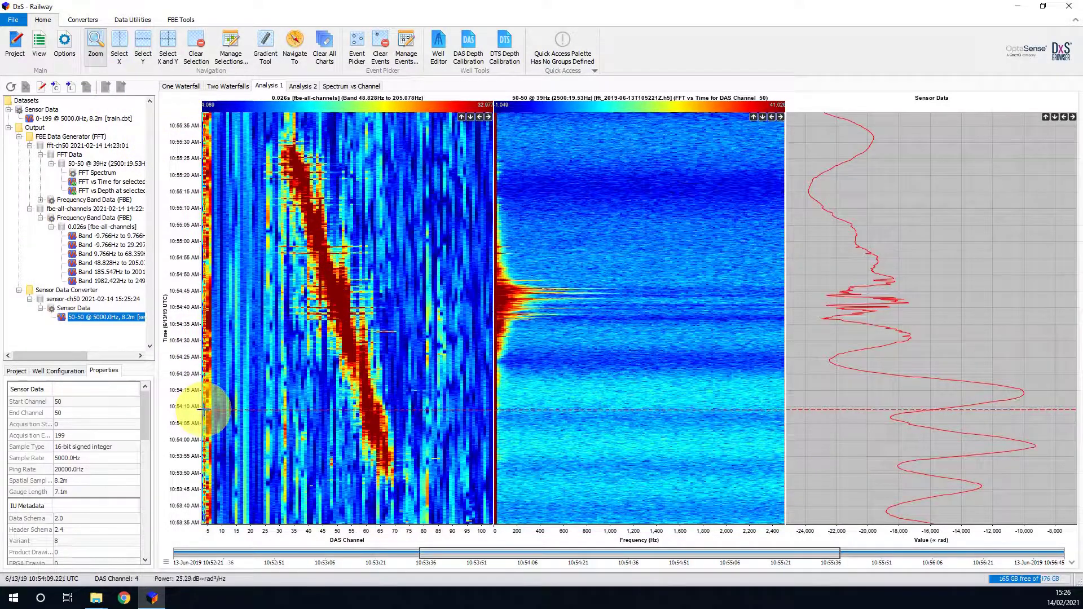
{"action": "left_click_drag", "start_coordinate": [596, 269], "coordinate": [488, 333]}
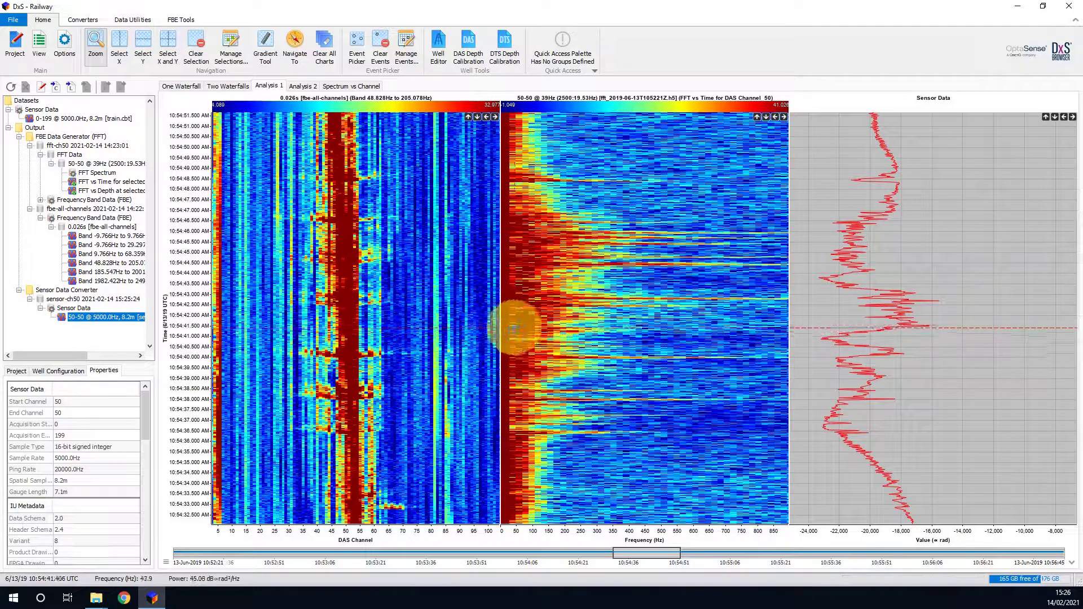
{"action": "right_click", "coordinate": [513, 329]}
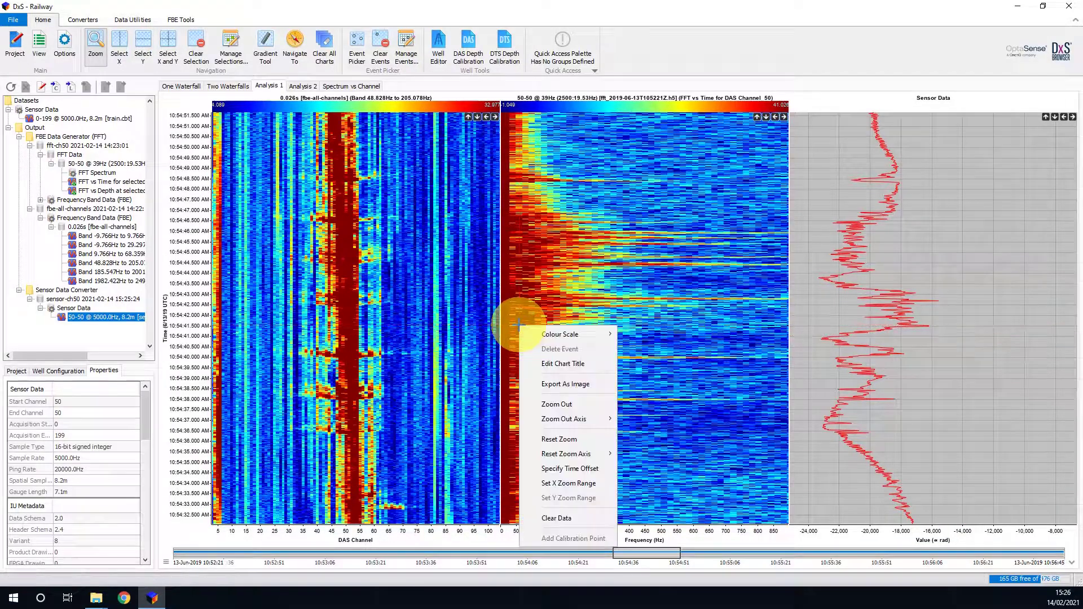
{"action": "left_click", "coordinate": [565, 402]}
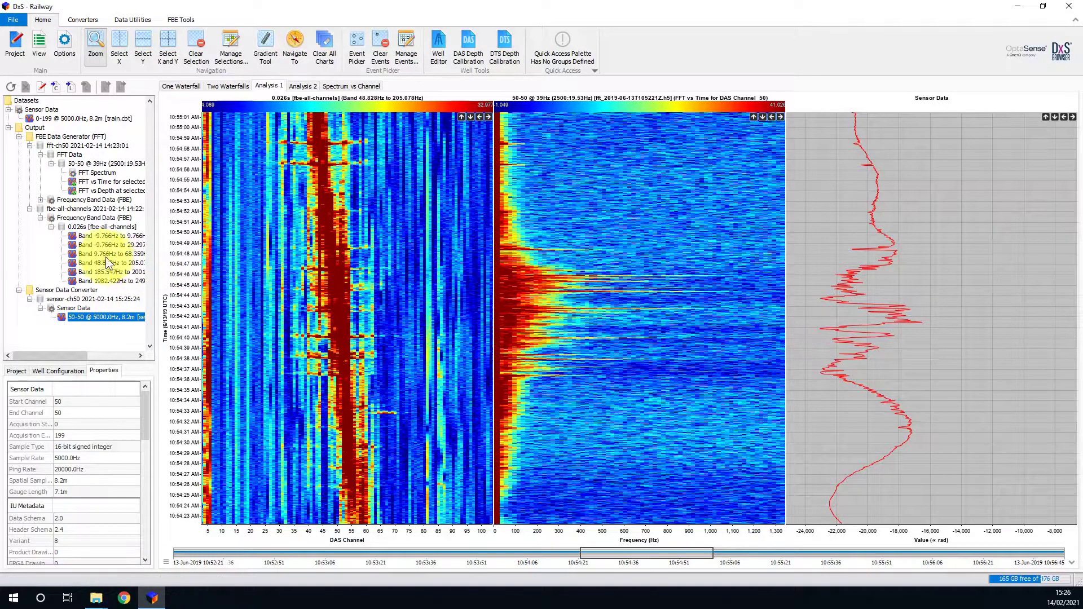
Replace the left waterfall's band with Band 185.547Hz to 2001.953Hz.
{"action": "left_click", "coordinate": [89, 273]}
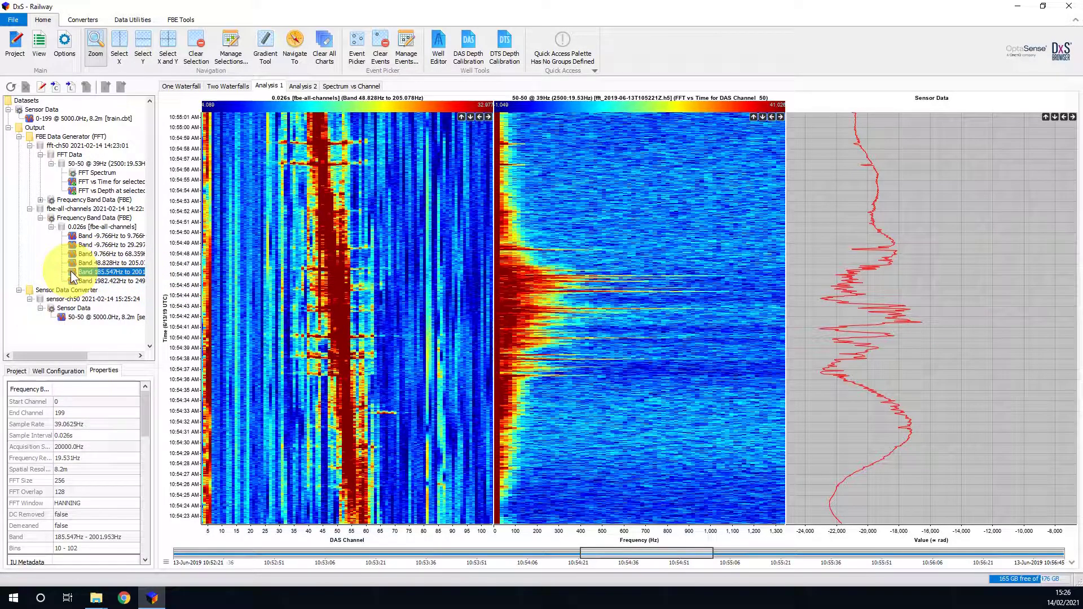
{"action": "left_click_drag", "start_coordinate": [72, 276], "coordinate": [273, 279]}
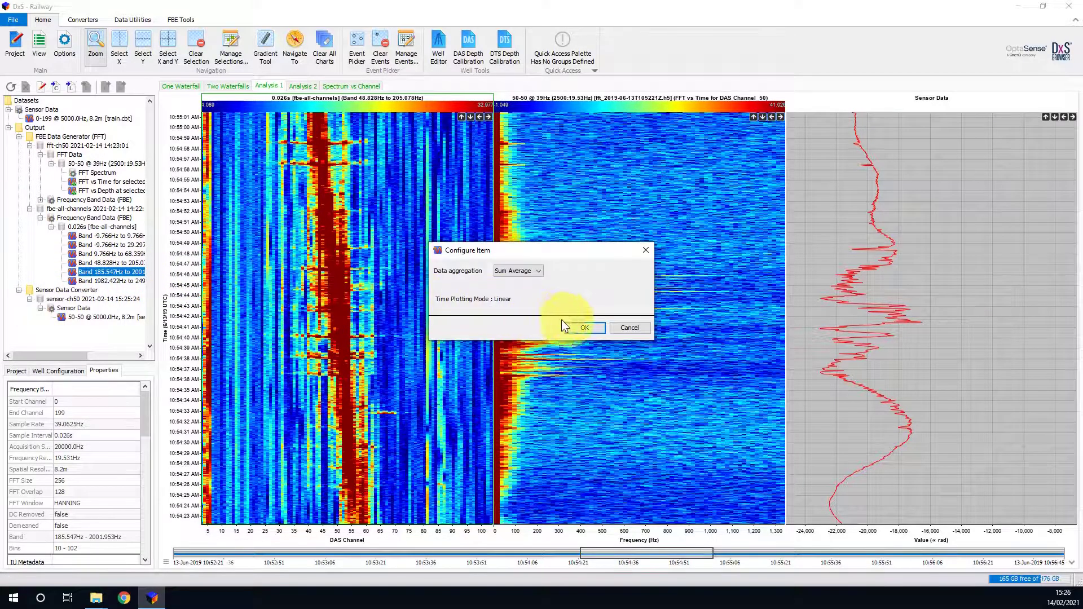
{"action": "left_click", "coordinate": [578, 325]}
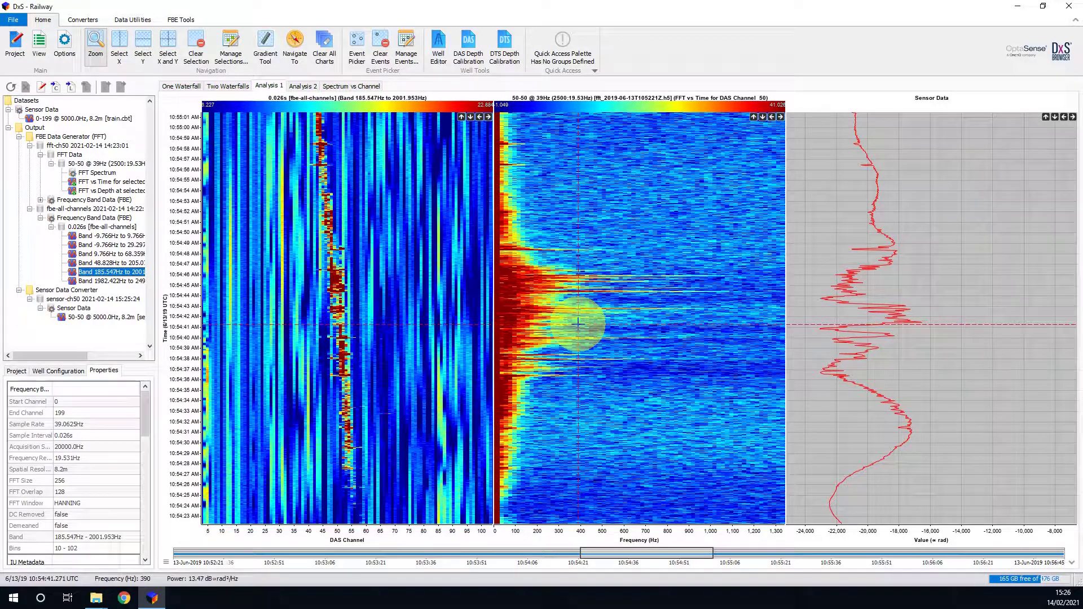